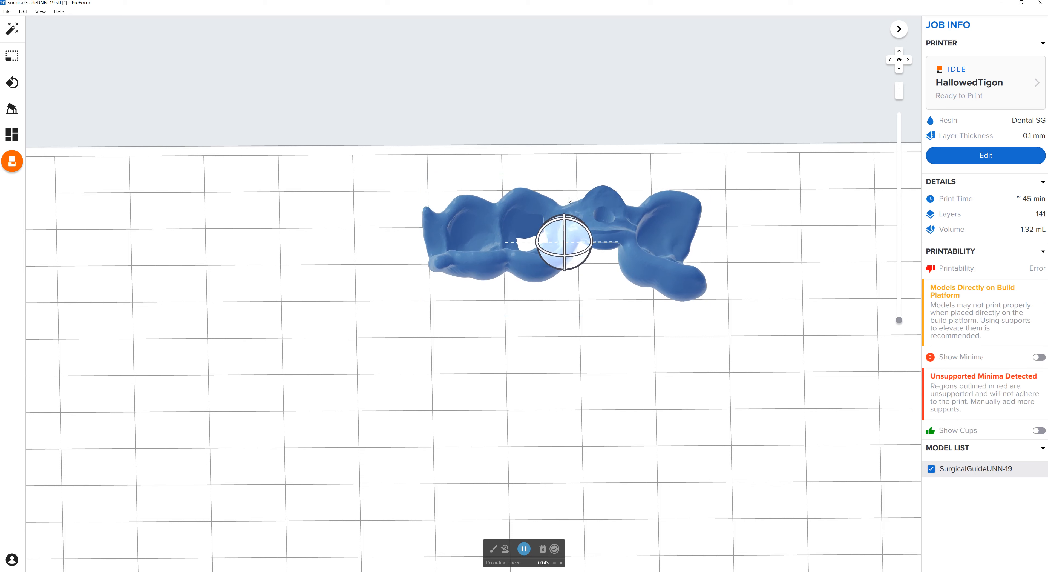
Rotate the surgical guide nearly parallel to the build platform with its tooth-side cavities facing up, and check the orientation from several sides.
{"action": "left_click_drag", "start_coordinate": [563, 259], "coordinate": [564, 233]}
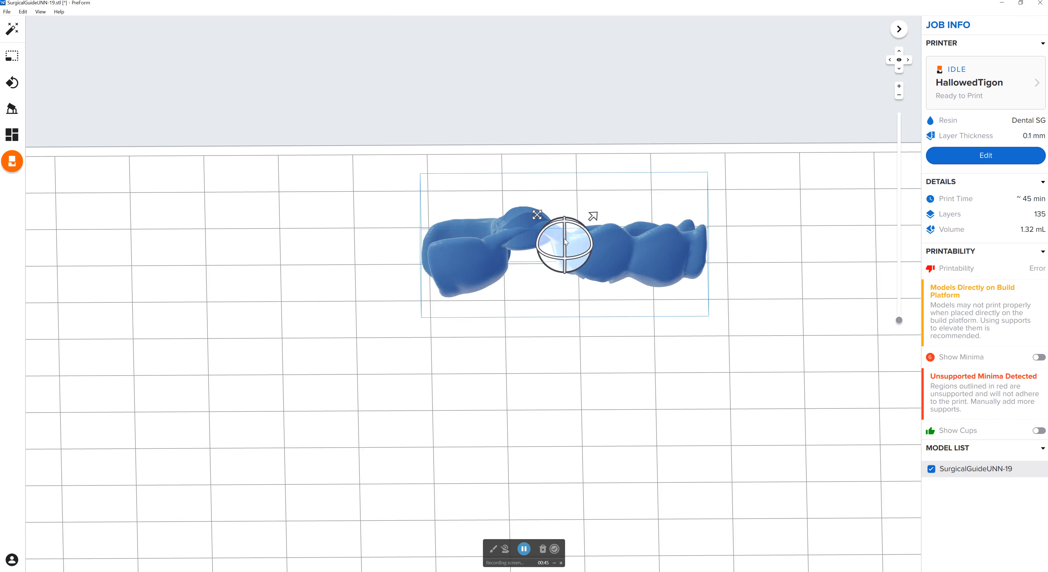
{"action": "scroll", "coordinate": [571, 320], "scroll_direction": "down", "scroll_amount": 3}
{"action": "right_click_drag", "start_coordinate": [571, 321], "coordinate": [575, 377]}
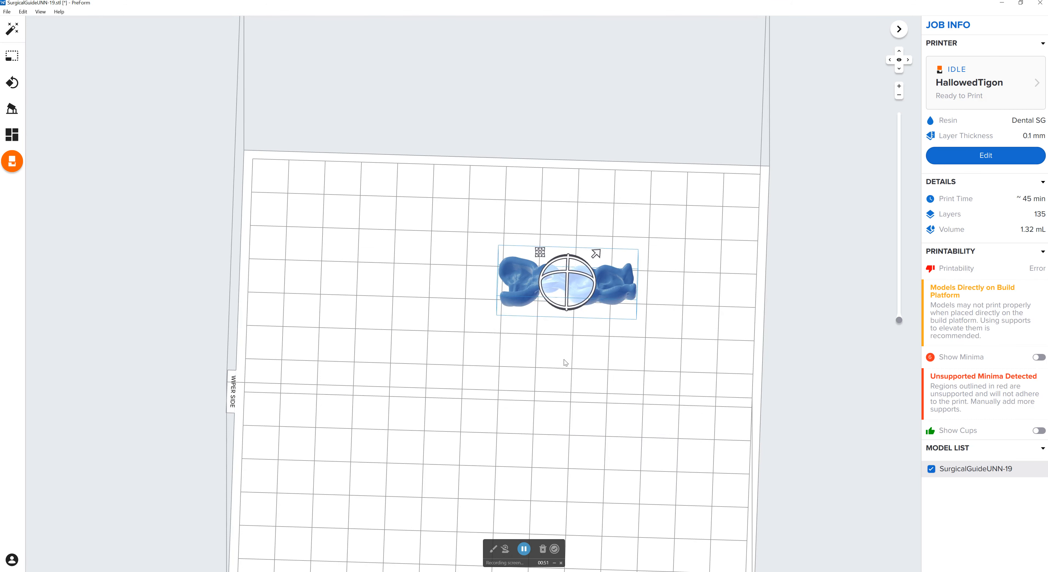
{"action": "scroll", "coordinate": [566, 361], "scroll_direction": "up", "scroll_amount": 3}
{"action": "right_click_drag", "start_coordinate": [695, 298], "coordinate": [444, 265]}
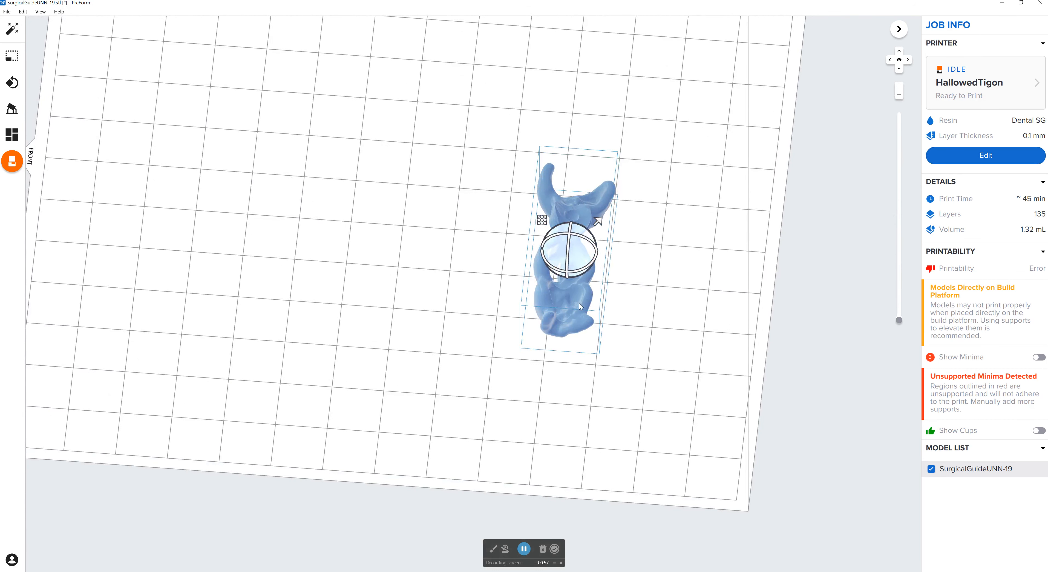
{"action": "right_click_drag", "start_coordinate": [480, 305], "coordinate": [574, 291]}
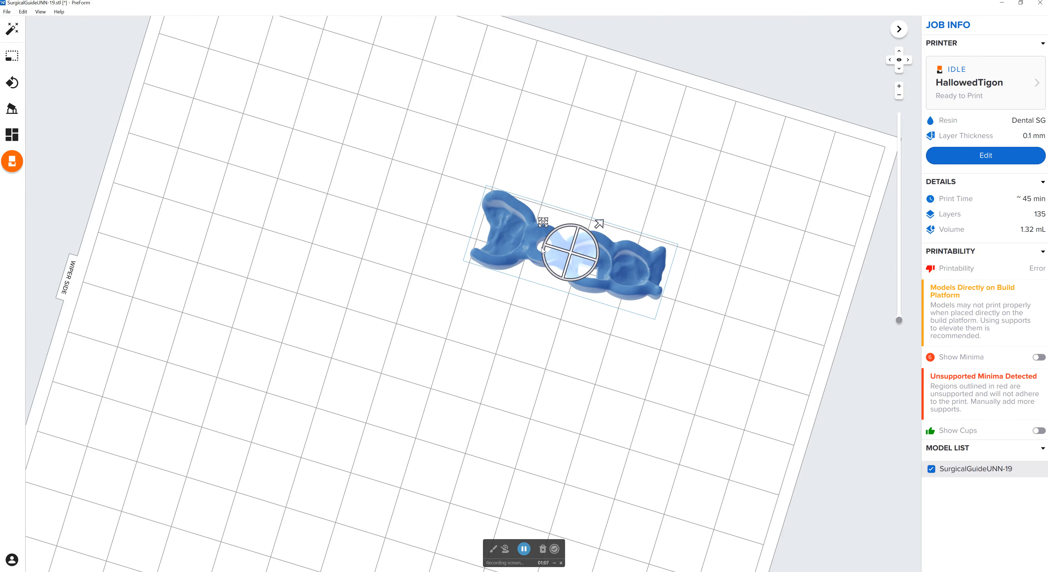
{"action": "right_click_drag", "start_coordinate": [540, 409], "coordinate": [577, 281]}
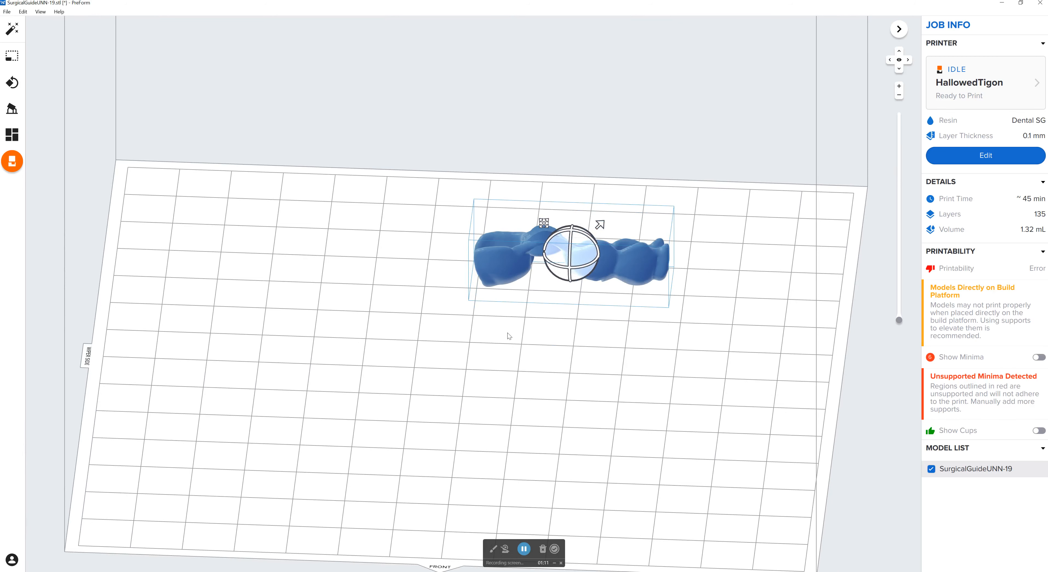
{"action": "right_click_drag", "start_coordinate": [508, 292], "coordinate": [526, 372]}
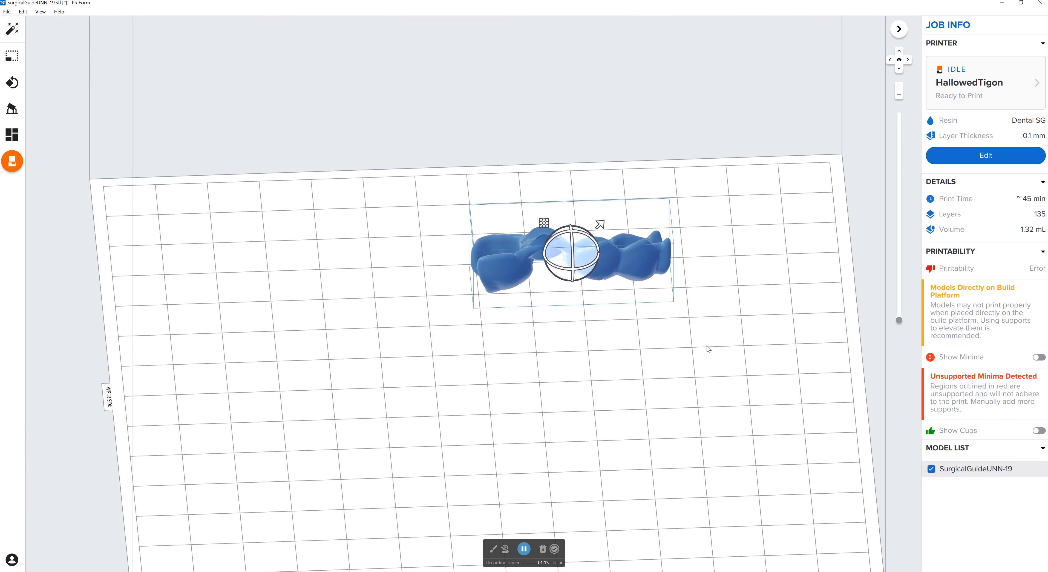
{"action": "right_click_drag", "start_coordinate": [705, 346], "coordinate": [670, 339]}
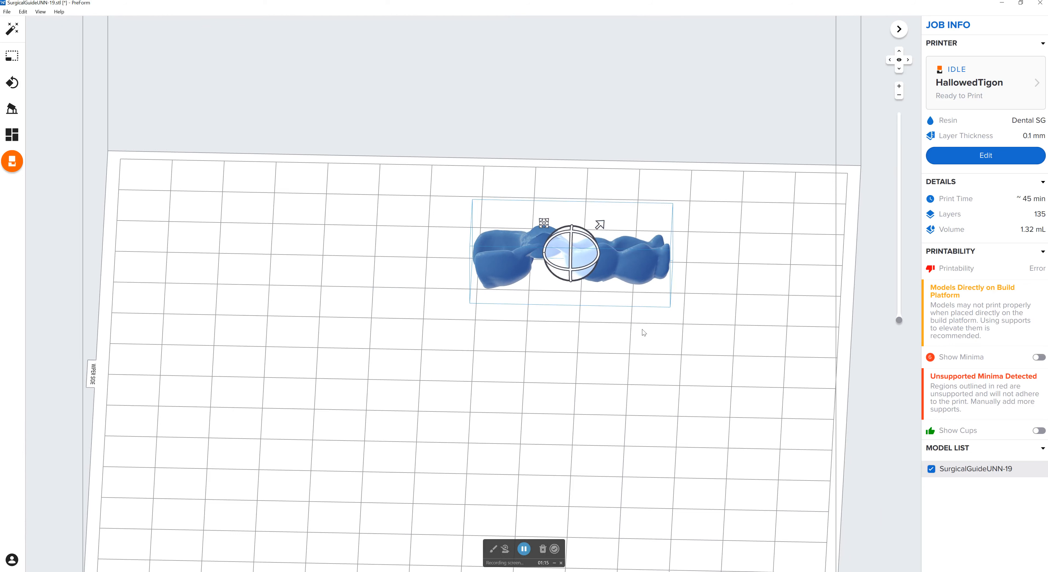
Auto-generate supports for the surgical guide with density 1.00 and a 0.90 mm touchpoint size.
{"action": "left_click", "coordinate": [11, 109]}
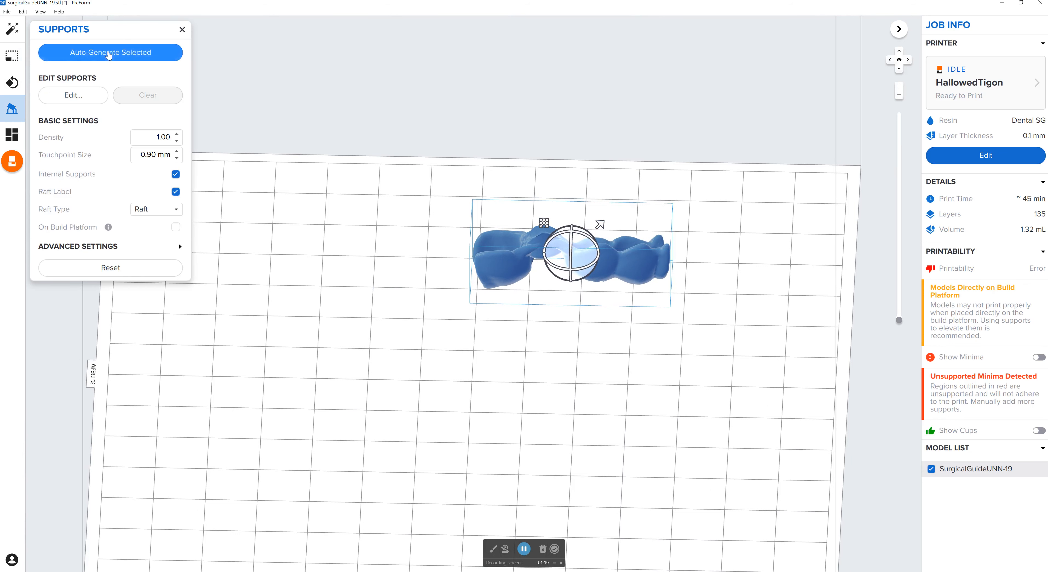
{"action": "left_click", "coordinate": [109, 55]}
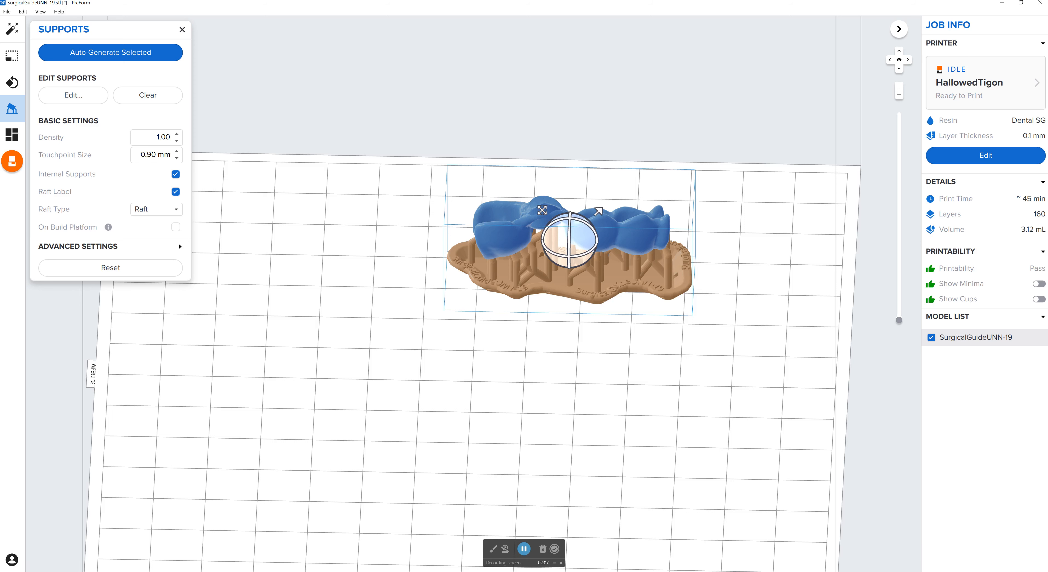
Set the support density to 1.50 and regenerate the guide's supports.
{"action": "left_click", "coordinate": [177, 135]}
{"action": "left_click", "coordinate": [177, 135]}
{"action": "left_click", "coordinate": [177, 135]}
{"action": "left_click", "coordinate": [176, 135]}
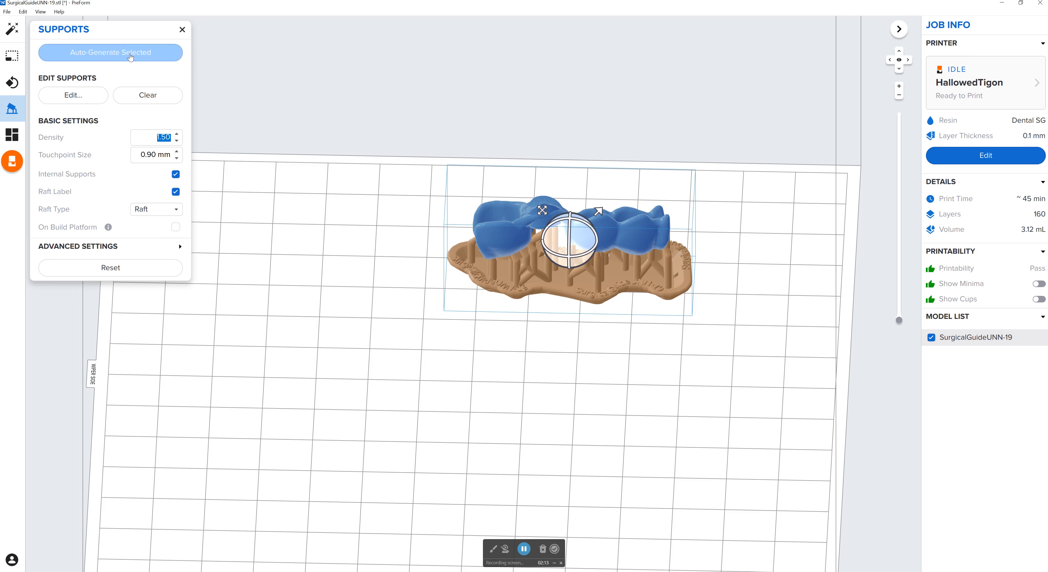
{"action": "left_click", "coordinate": [114, 53]}
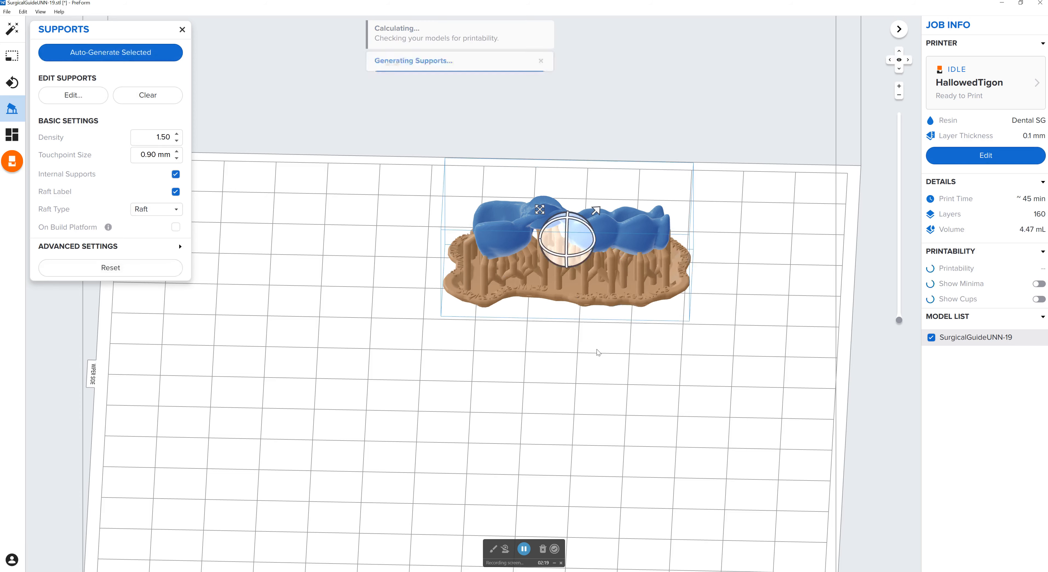
Set the support touchpoint size to 0.45 mm and regenerate the guide's supports.
{"action": "right_click_drag", "start_coordinate": [579, 346], "coordinate": [599, 269]}
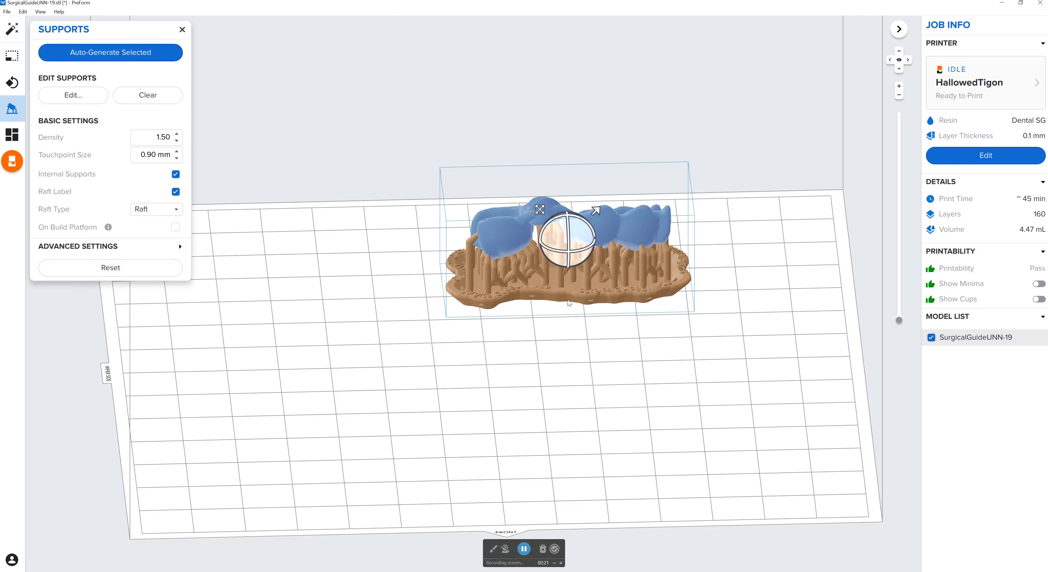
{"action": "scroll", "coordinate": [380, 193], "scroll_direction": "up", "scroll_amount": 2}
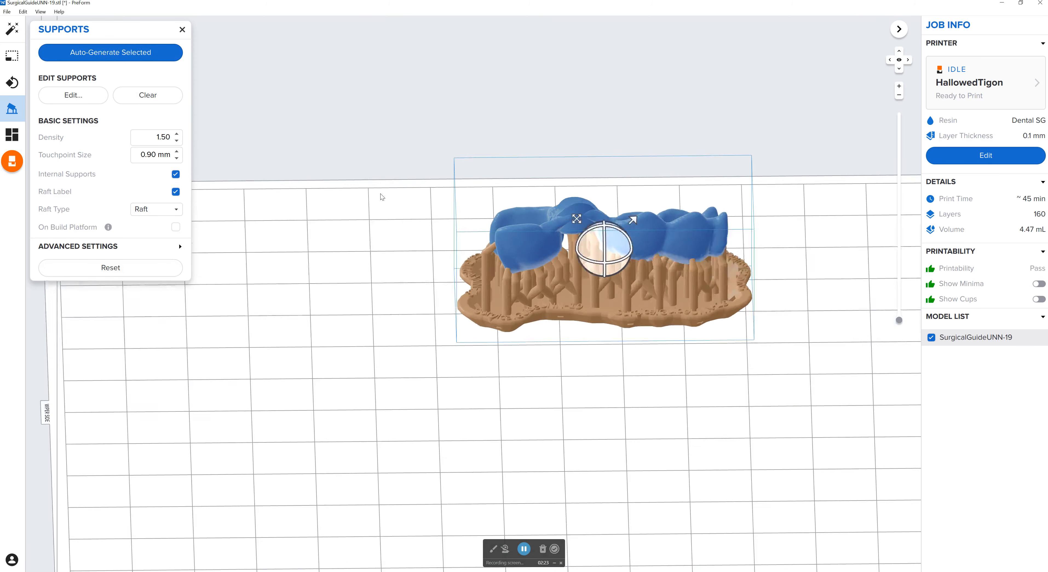
{"action": "scroll", "coordinate": [380, 194], "scroll_direction": "up", "scroll_amount": 2}
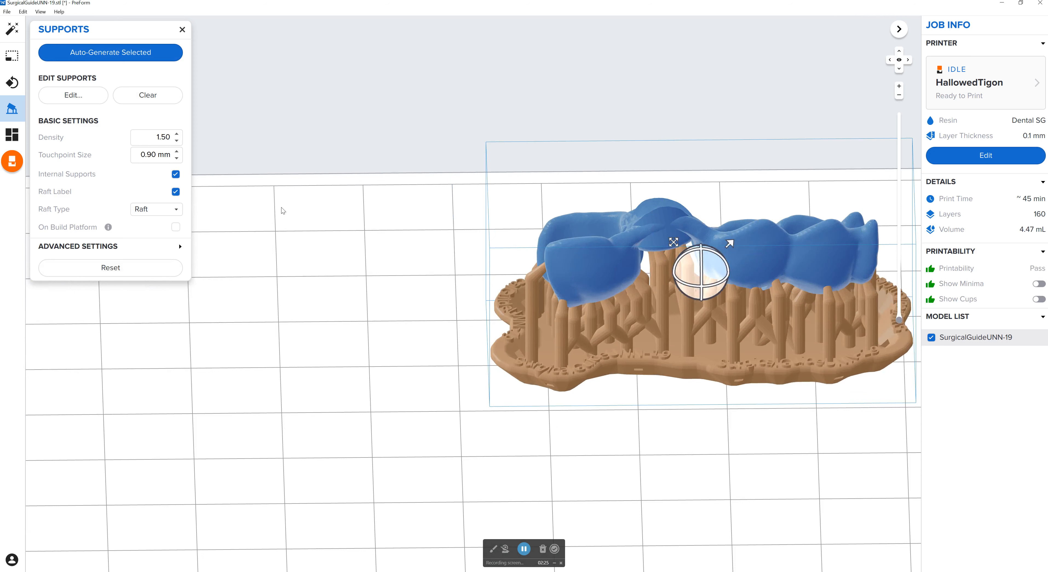
{"action": "left_click", "coordinate": [176, 159]}
{"action": "left_click", "coordinate": [176, 159]}
{"action": "left_click", "coordinate": [177, 159]}
{"action": "left_click", "coordinate": [176, 159]}
{"action": "left_click", "coordinate": [176, 159]}
{"action": "left_click", "coordinate": [176, 159]}
{"action": "left_click", "coordinate": [176, 159]}
{"action": "left_click", "coordinate": [176, 159]}
{"action": "left_click", "coordinate": [176, 159]}
{"action": "left_click", "coordinate": [139, 61]}
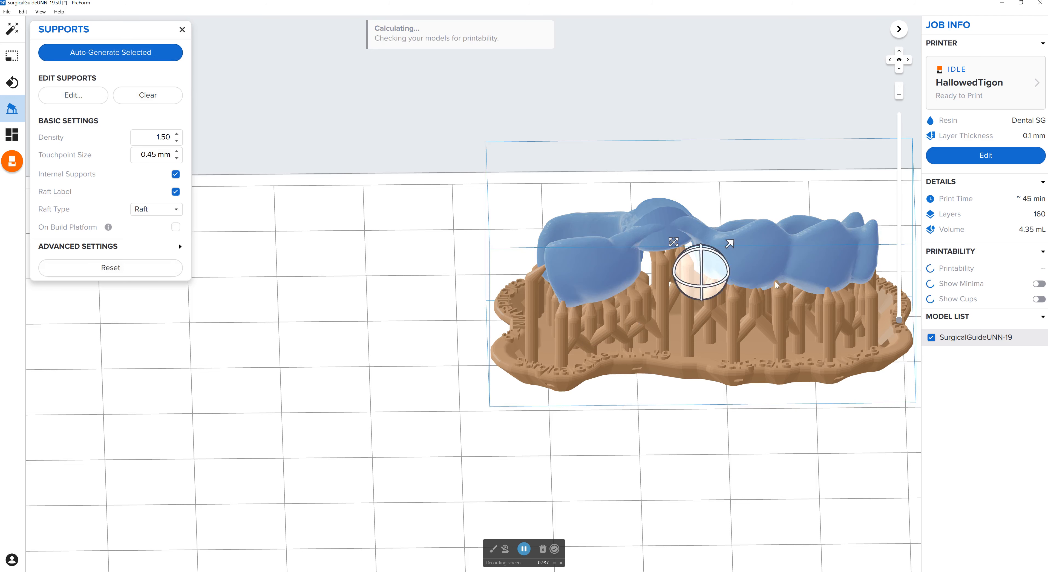
Set the support touchpoint size to 1.00 mm and regenerate the guide's supports.
{"action": "middle_click_drag", "start_coordinate": [771, 295], "coordinate": [585, 318]}
{"action": "scroll", "coordinate": [593, 318], "scroll_direction": "up", "scroll_amount": 3}
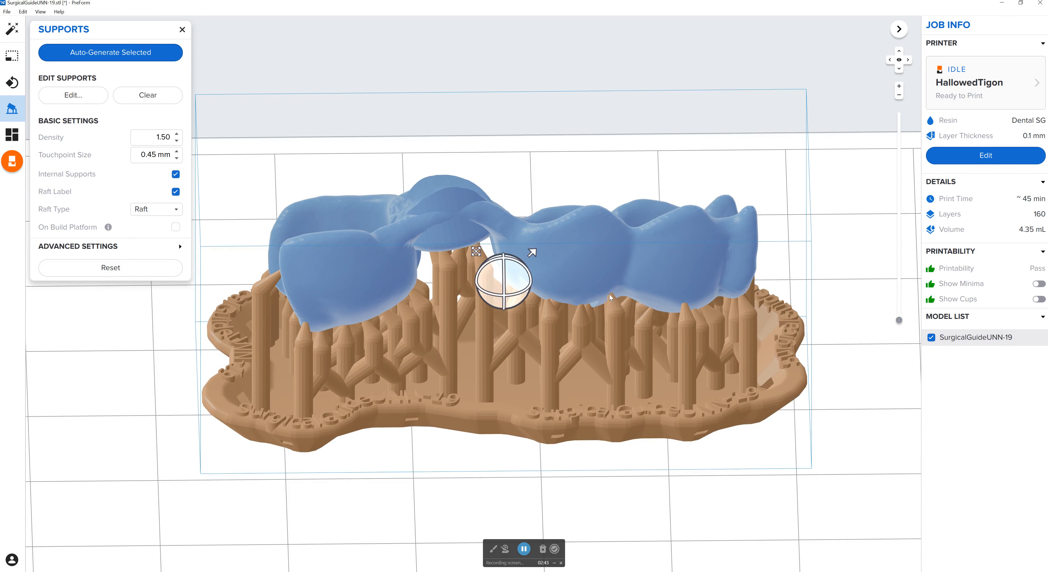
{"action": "left_click", "coordinate": [177, 151]}
{"action": "left_click", "coordinate": [177, 152]}
{"action": "left_click", "coordinate": [177, 151]}
{"action": "left_click", "coordinate": [177, 151]}
{"action": "left_click", "coordinate": [177, 151]}
{"action": "left_click", "coordinate": [176, 151]}
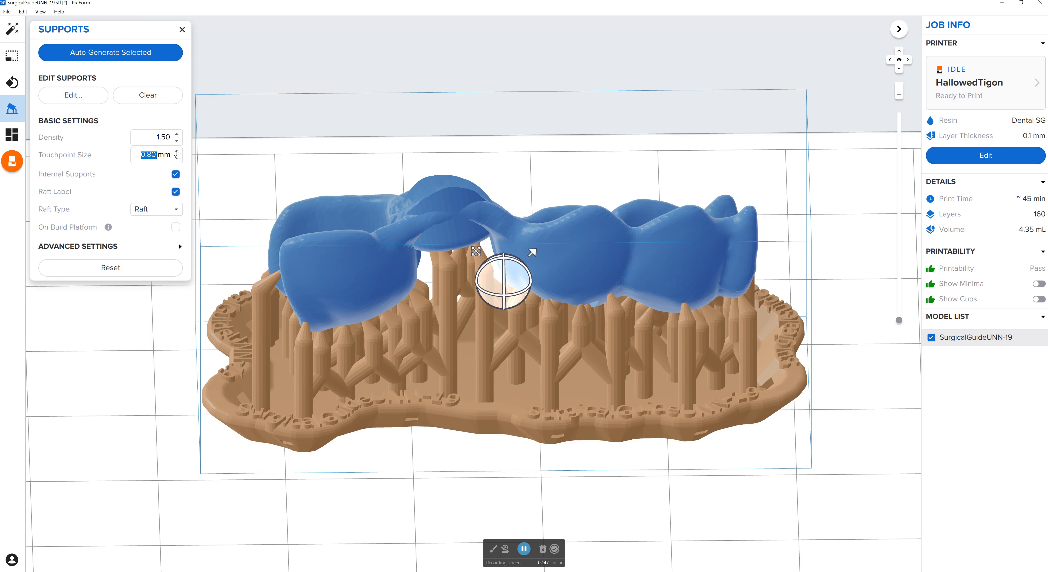
{"action": "left_click", "coordinate": [177, 152]}
{"action": "left_click", "coordinate": [176, 151]}
{"action": "left_click", "coordinate": [136, 57]}
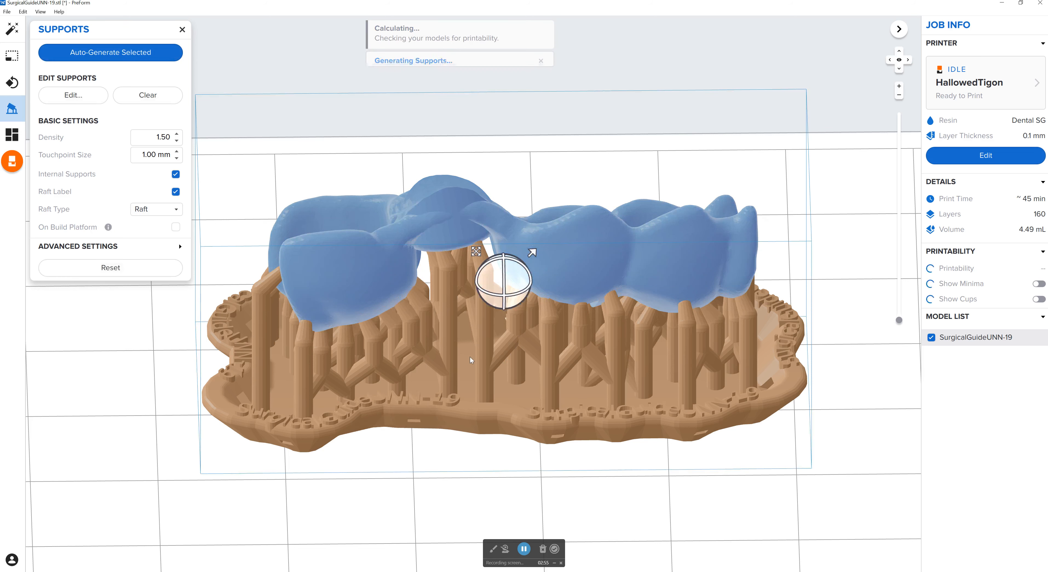
Inspect the guide's drill hole and window from above, set the support density to 1.00 and regenerate the supports.
{"action": "right_click_drag", "start_coordinate": [402, 278], "coordinate": [680, 382]}
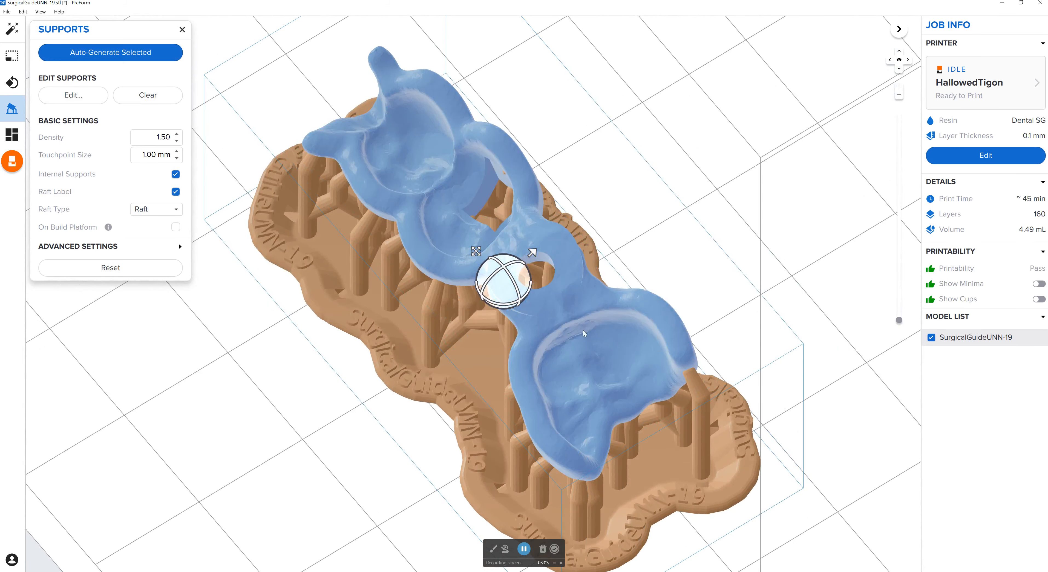
{"action": "right_click_drag", "start_coordinate": [563, 290], "coordinate": [427, 266]}
{"action": "scroll", "coordinate": [441, 227], "scroll_direction": "up", "scroll_amount": 4}
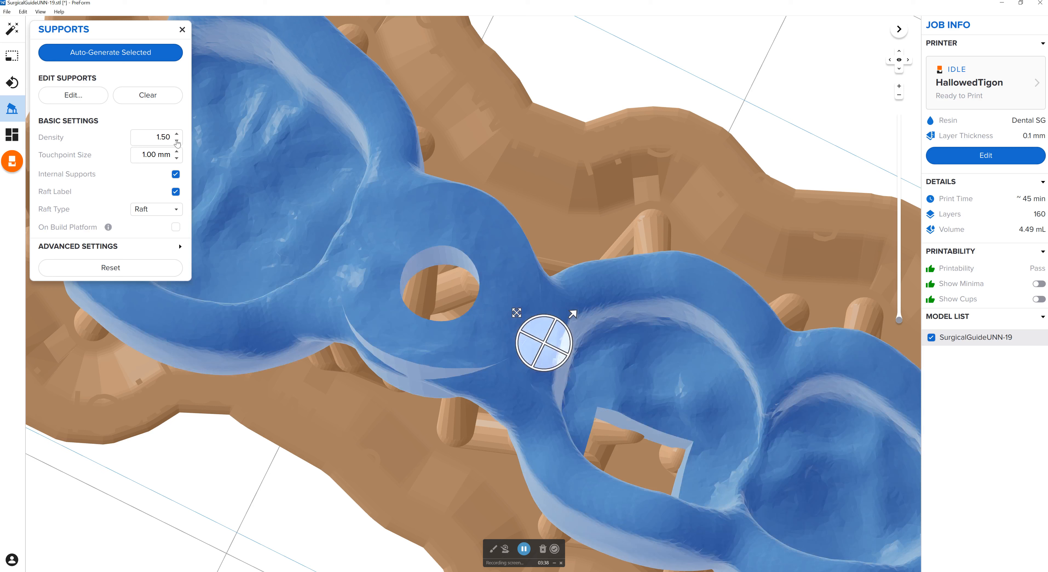
{"action": "left_click", "coordinate": [177, 141]}
{"action": "left_click", "coordinate": [177, 142]}
{"action": "left_click", "coordinate": [177, 142]}
{"action": "left_click", "coordinate": [176, 141]}
{"action": "left_click", "coordinate": [177, 142]}
{"action": "left_click", "coordinate": [107, 55]}
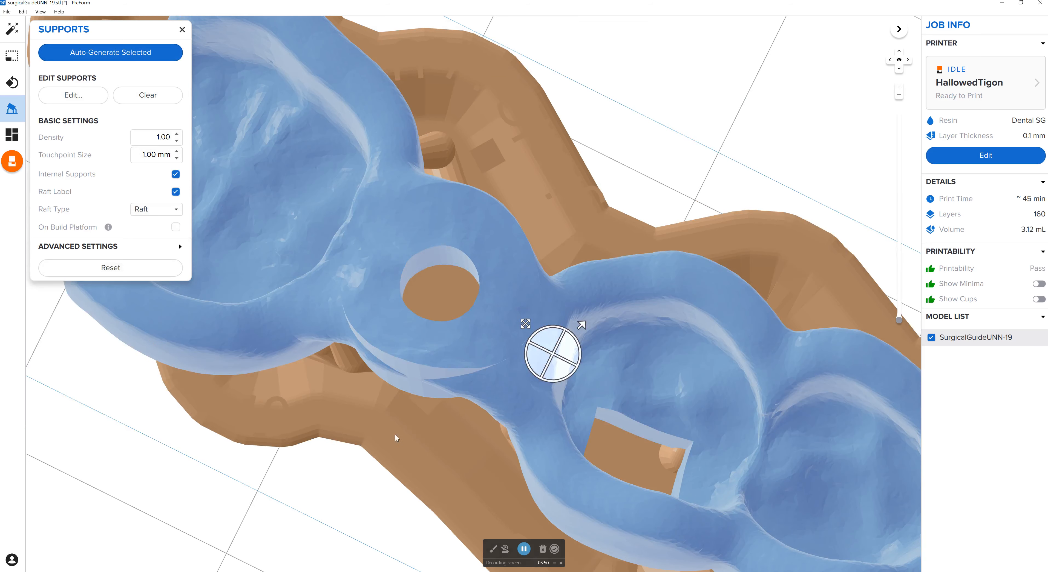
Tilt the guide so its three-tooth end rises above the single-tooth end, and auto-generate supports for that angle.
{"action": "right_click_drag", "start_coordinate": [403, 443], "coordinate": [505, 283]}
{"action": "scroll", "coordinate": [505, 283], "scroll_direction": "down", "scroll_amount": 2}
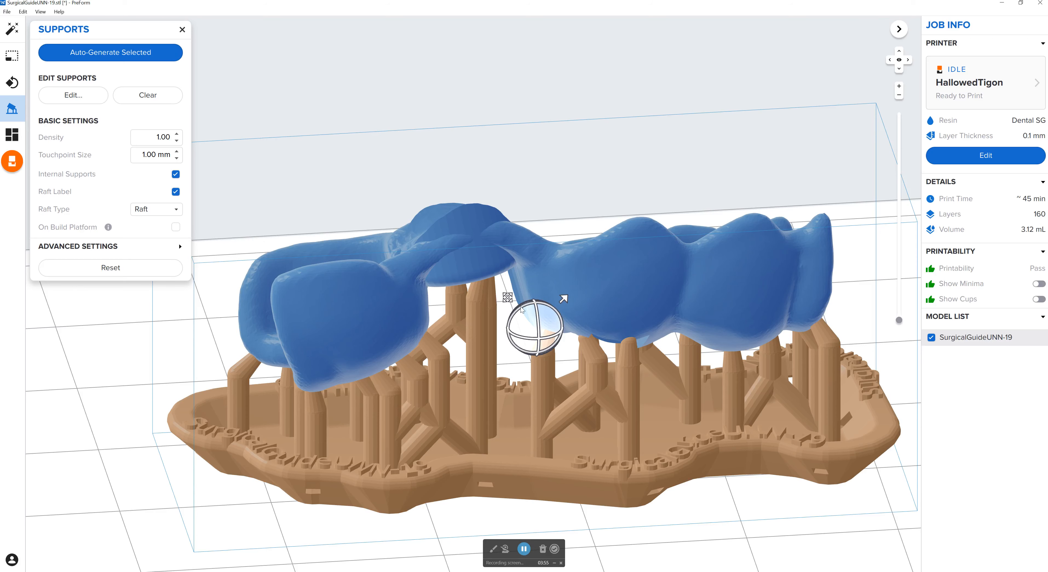
{"action": "left_click_drag", "start_coordinate": [524, 307], "coordinate": [524, 309]}
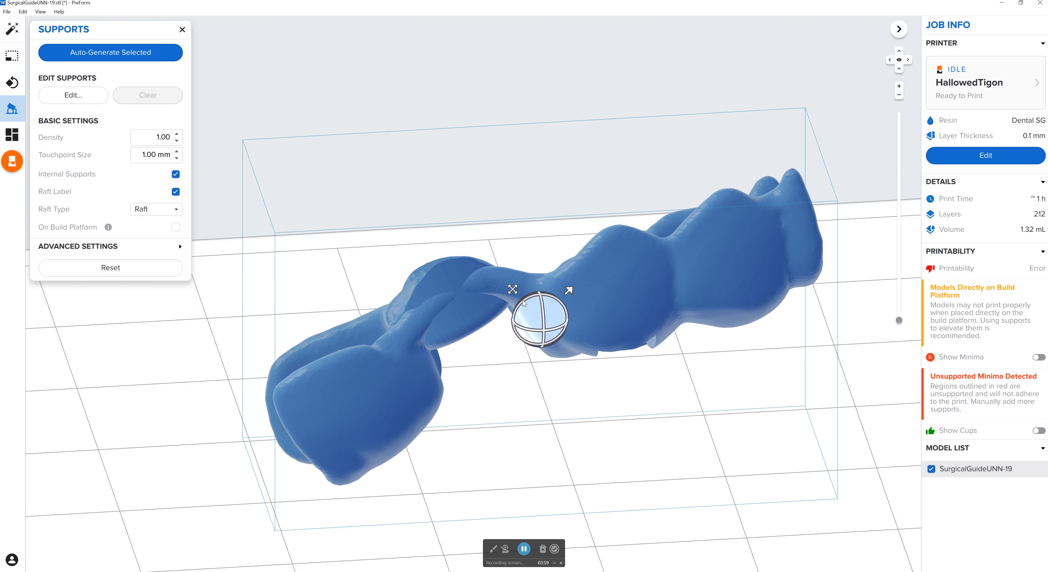
{"action": "left_click_drag", "start_coordinate": [526, 301], "coordinate": [527, 301]}
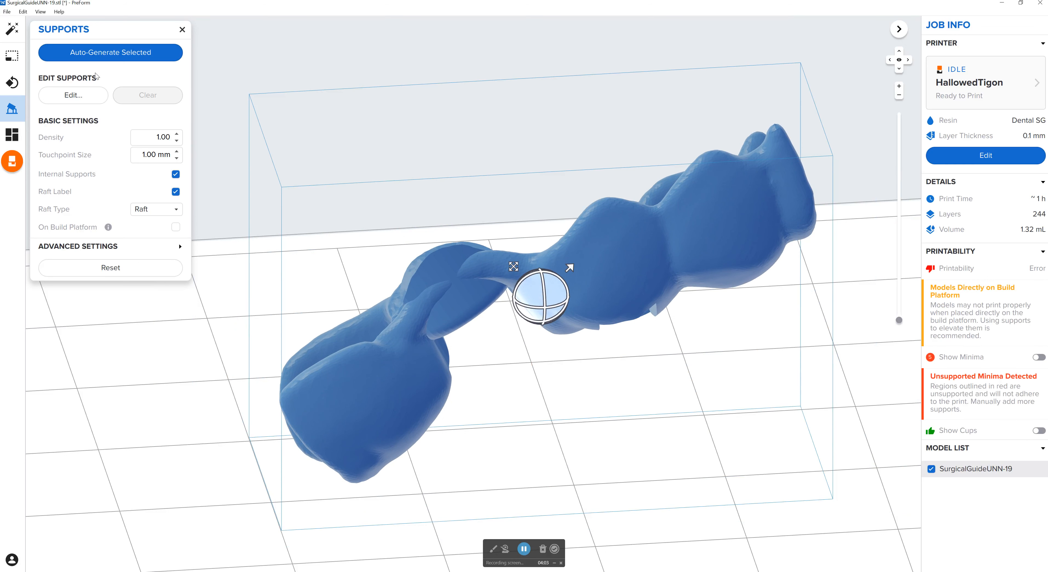
{"action": "left_click", "coordinate": [99, 52]}
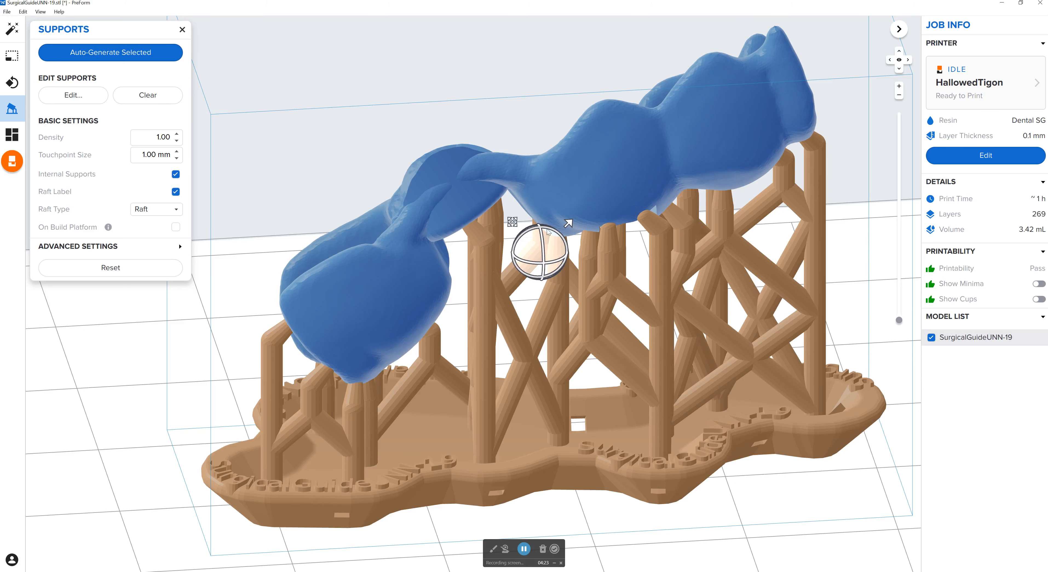
Try a steeper tilt of the guide with newly generated supports, and undo back to the nearly flat orientation.
{"action": "left_click_drag", "start_coordinate": [526, 233], "coordinate": [519, 242]}
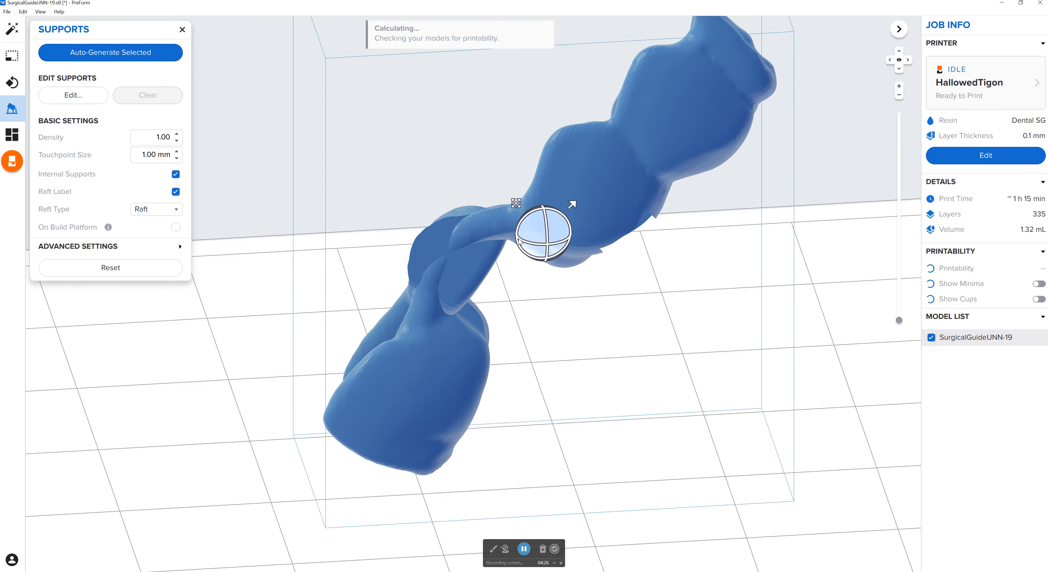
{"action": "left_click", "coordinate": [134, 54]}
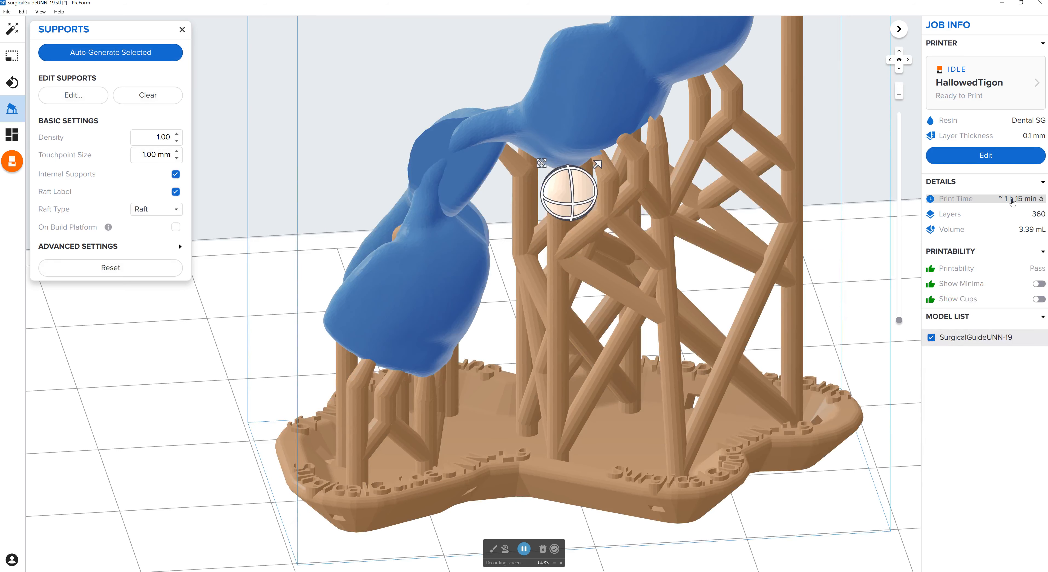
{"action": "key", "text": "ctrl+z"}
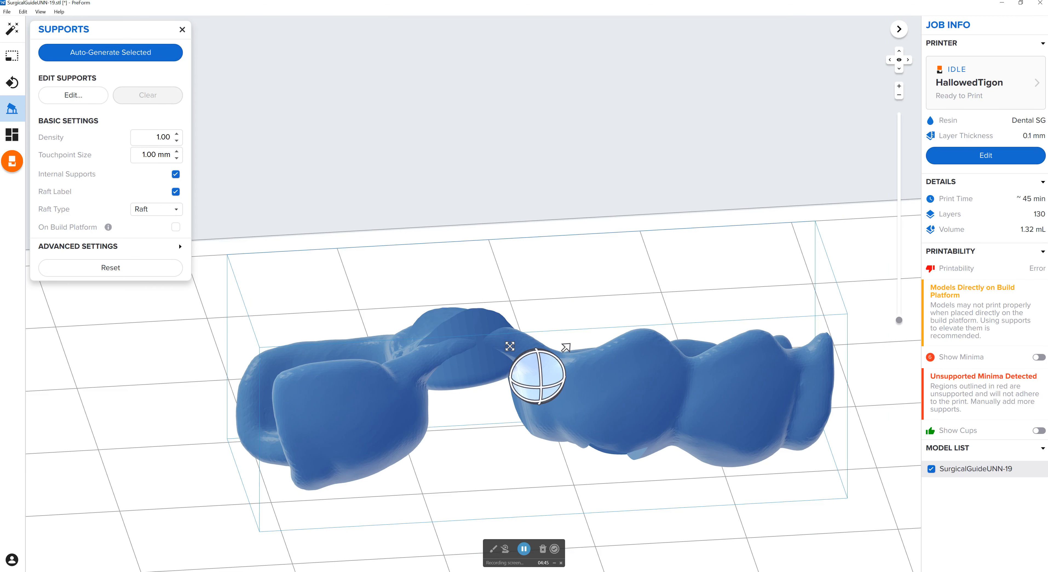
Auto-generate supports for the nearly flat guide and inspect them around the drill hole and underneath.
{"action": "left_click", "coordinate": [151, 53]}
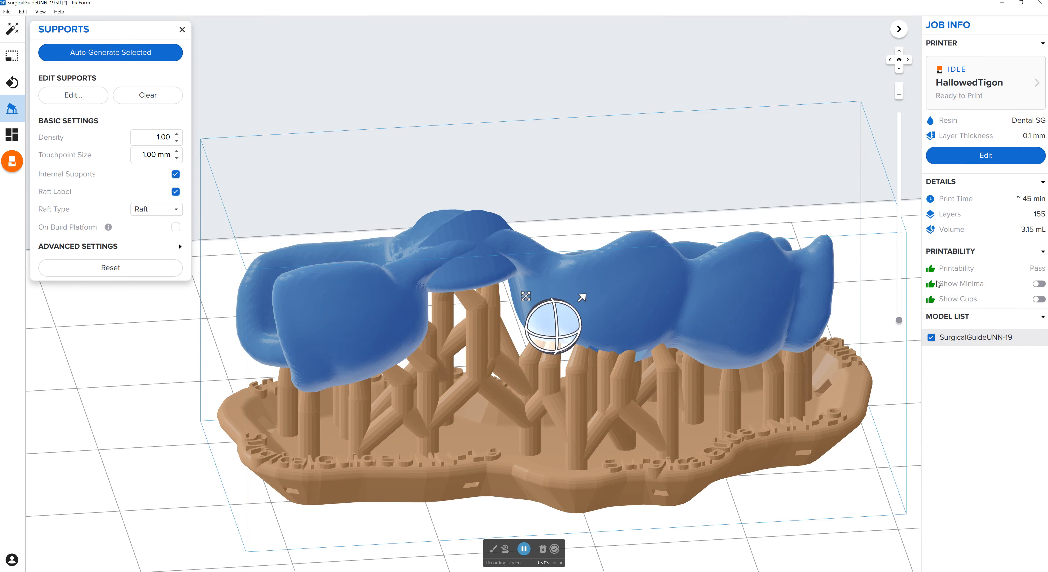
{"action": "right_click_drag", "start_coordinate": [639, 283], "coordinate": [627, 339]}
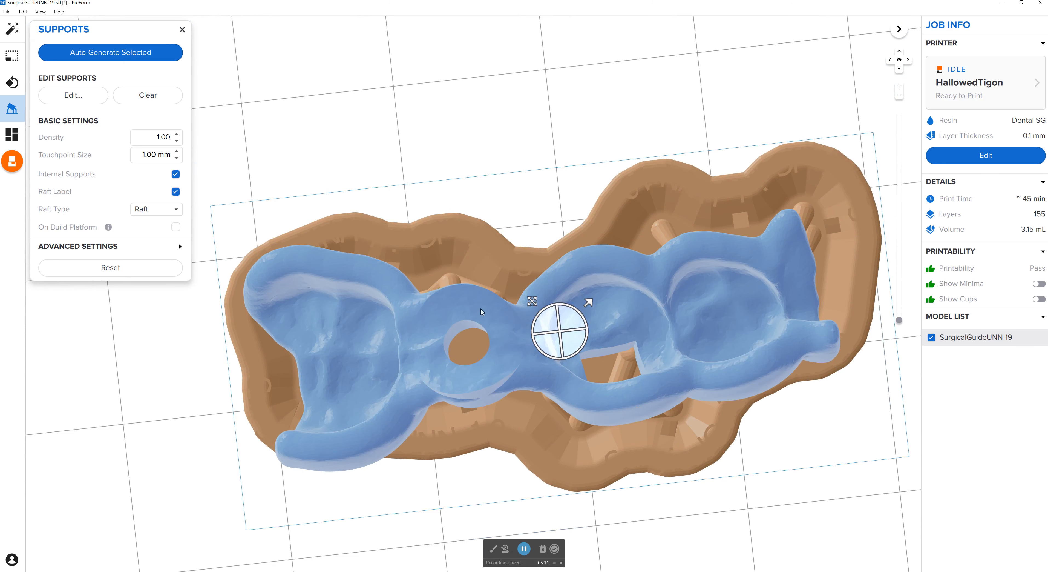
{"action": "right_click_drag", "start_coordinate": [454, 346], "coordinate": [458, 299]}
{"action": "right_click_drag", "start_coordinate": [477, 335], "coordinate": [476, 307]}
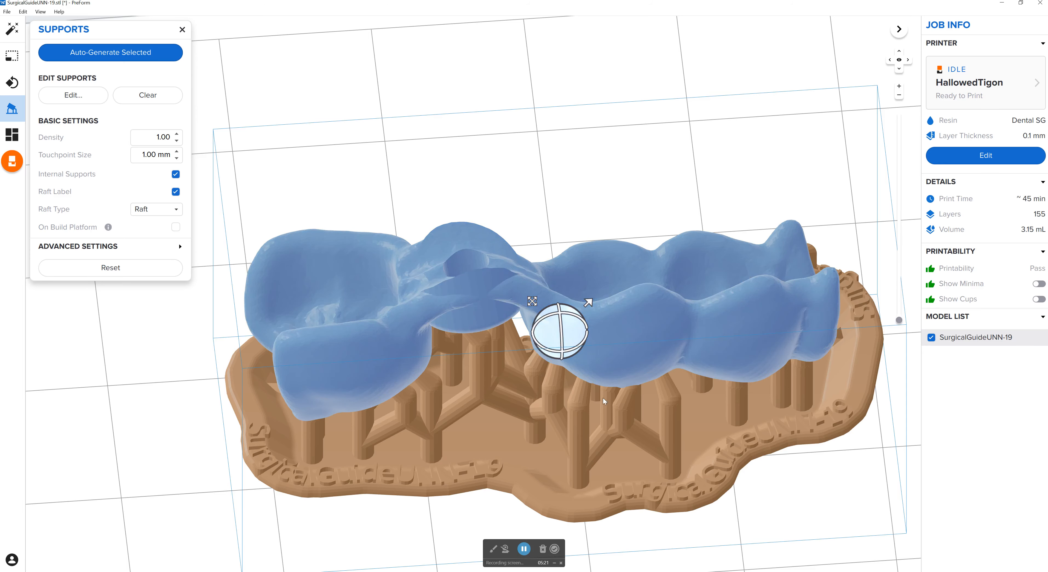
{"action": "right_click_drag", "start_coordinate": [602, 398], "coordinate": [600, 341]}
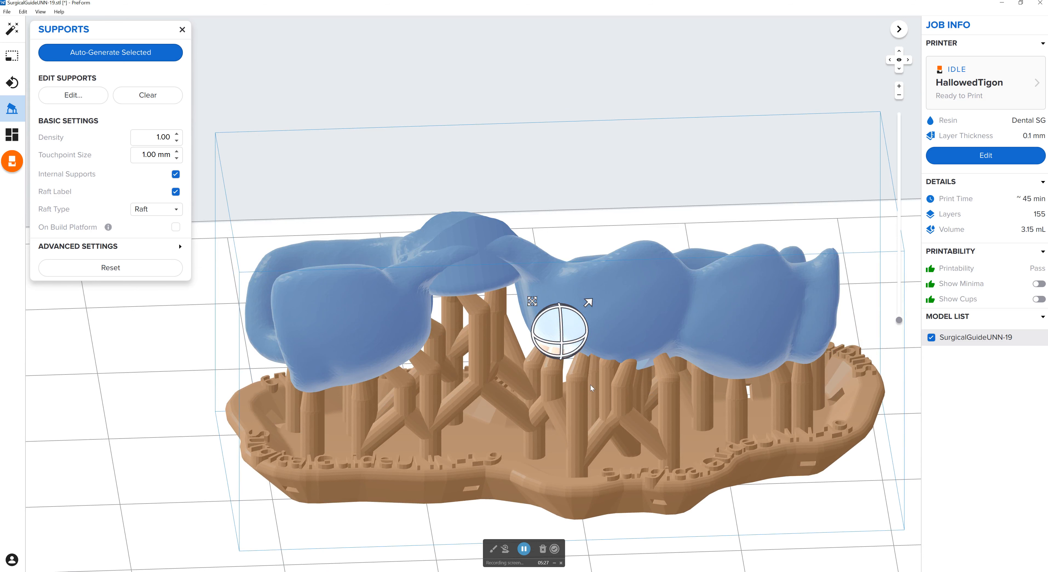
Tilt the guide briefly, rotate it back to nearly flat, and auto-generate its supports again.
{"action": "left_click_drag", "start_coordinate": [543, 310], "coordinate": [542, 322]}
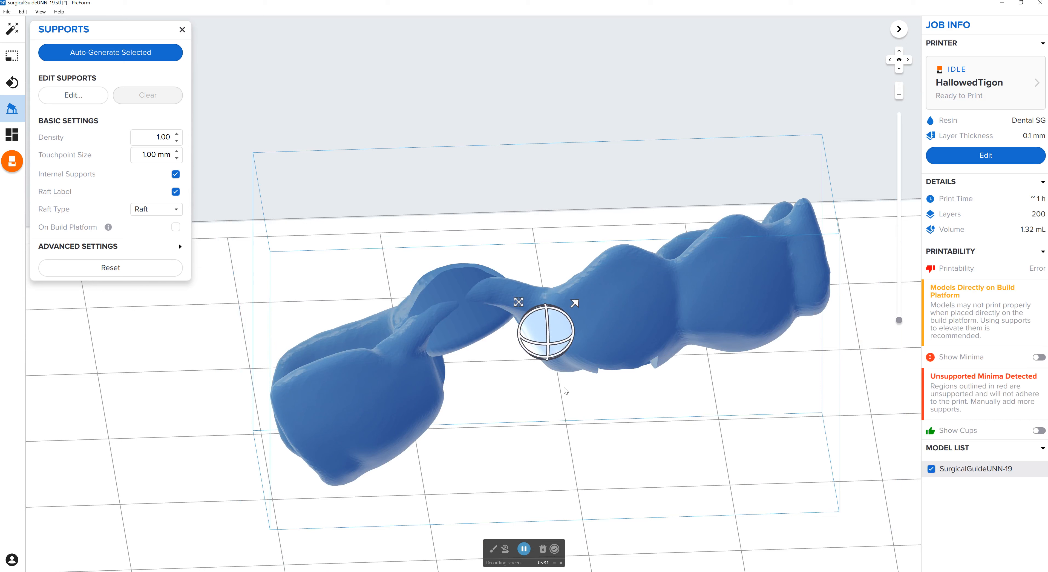
{"action": "left_click_drag", "start_coordinate": [567, 314], "coordinate": [572, 348]}
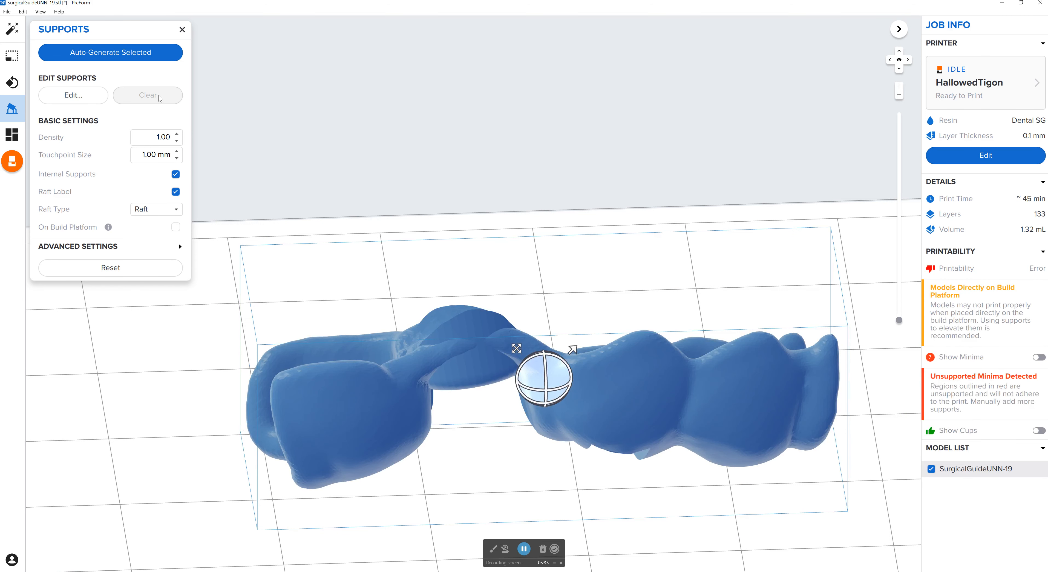
{"action": "left_click", "coordinate": [161, 61]}
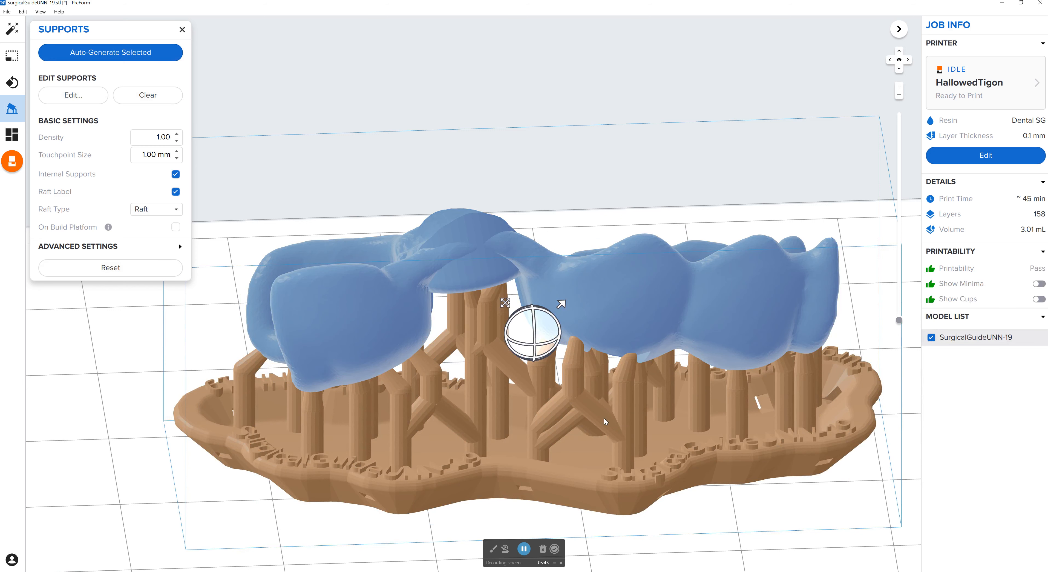
Set up the print upload of job SurgicalGuideUNN-19 to the HallowedTigon printer.
{"action": "left_click", "coordinate": [11, 161]}
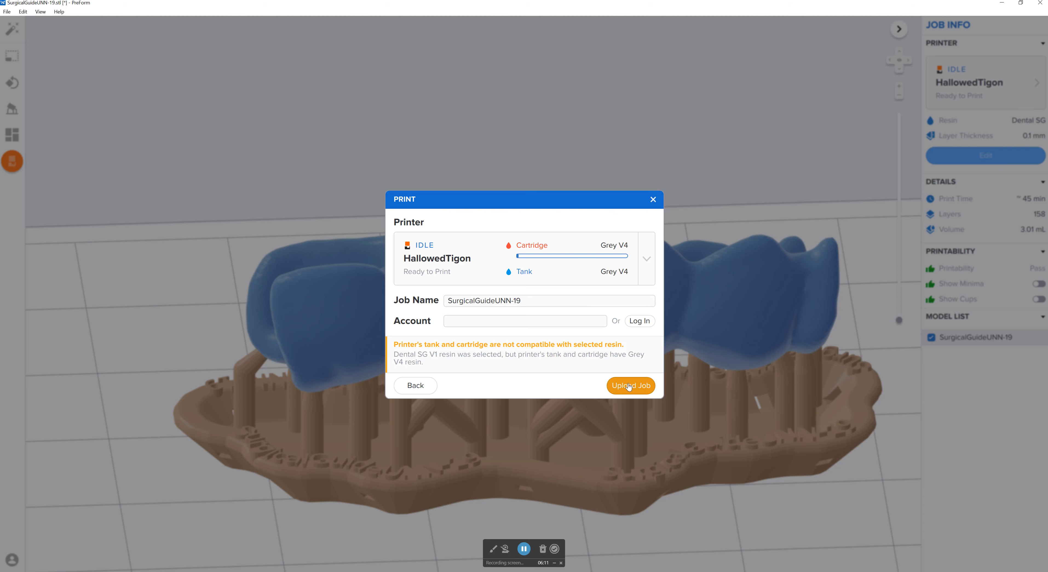
{"action": "left_click", "coordinate": [629, 387]}
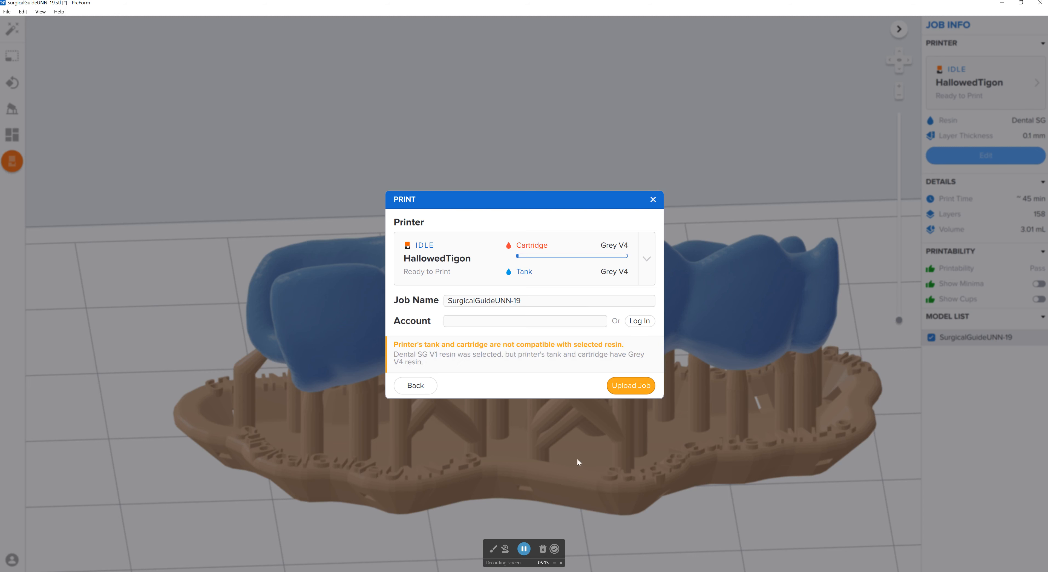